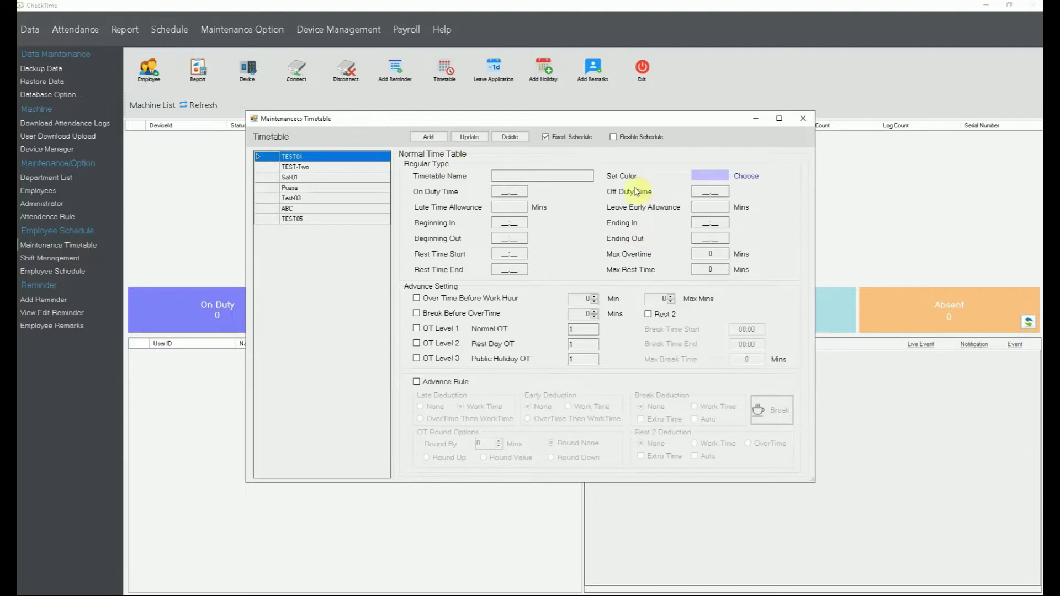
Switch to flexible schedules, rename the marketing timetable as "Sales" and save the update.
left_click(613, 137)
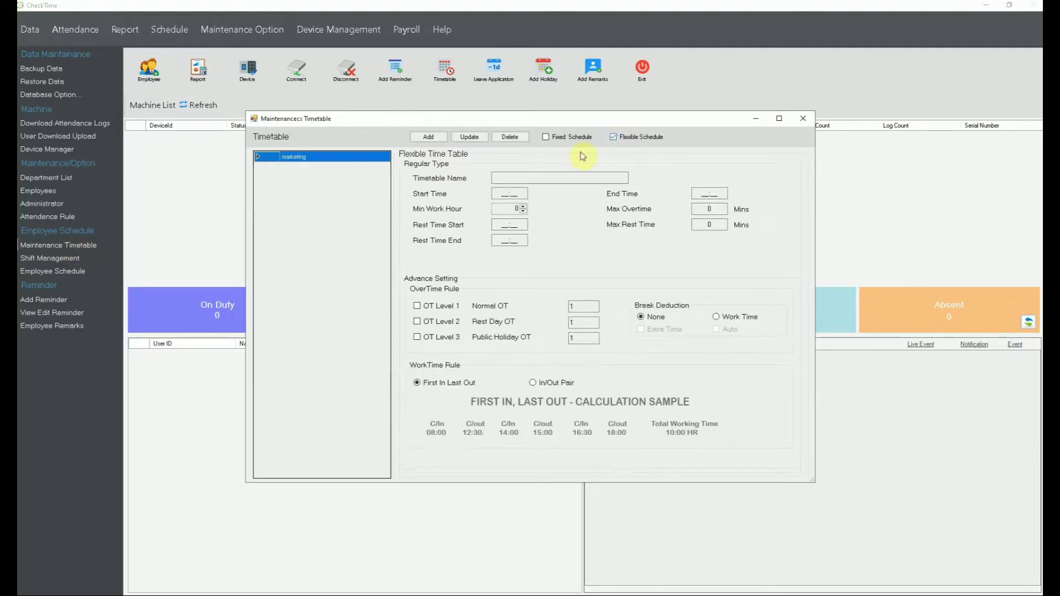
left_click(269, 158)
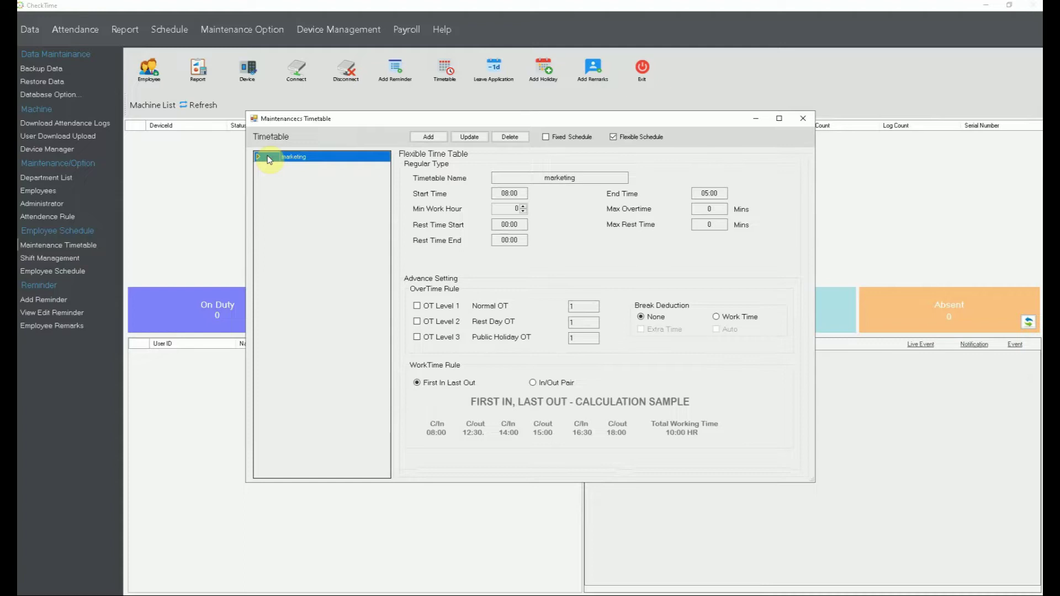
left_click(584, 178)
left_click_drag(584, 177, 537, 178)
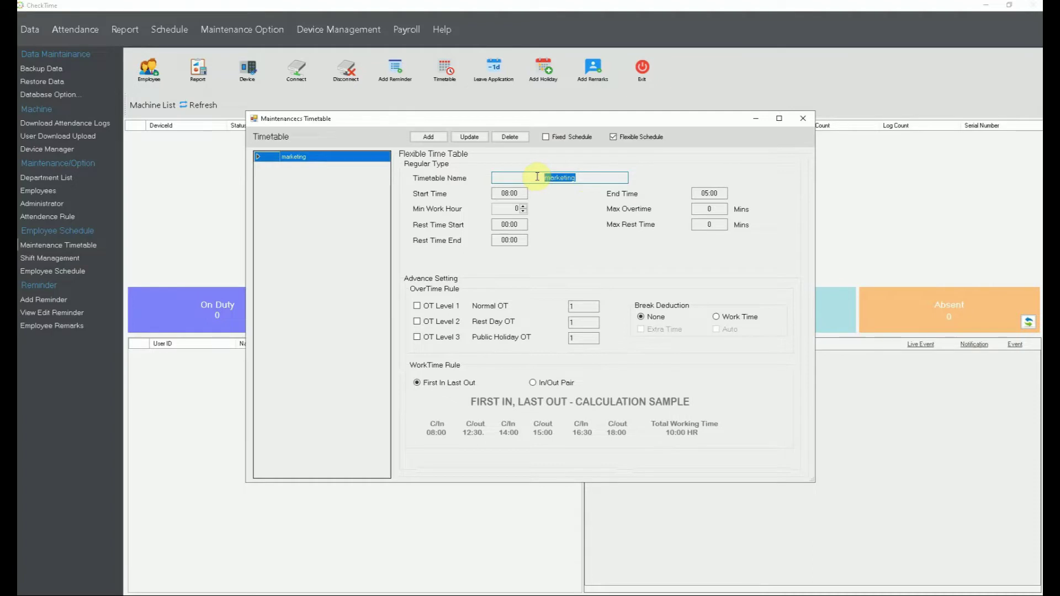
type("Sales")
left_click(470, 137)
left_click(552, 334)
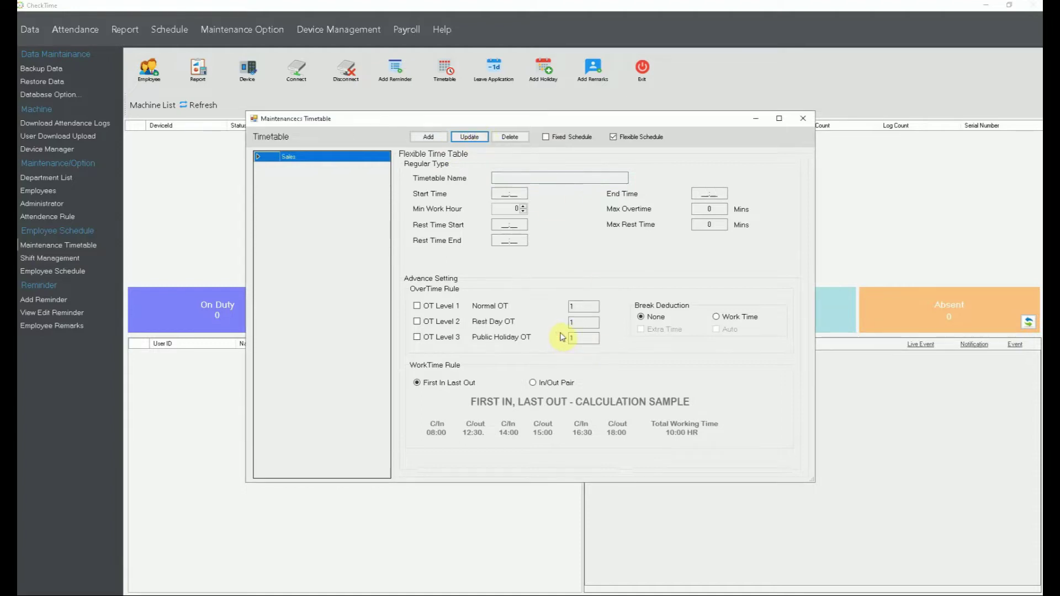
Set the Sales timetable's start time to 06:00 and end time to 05:59.
left_click(268, 158)
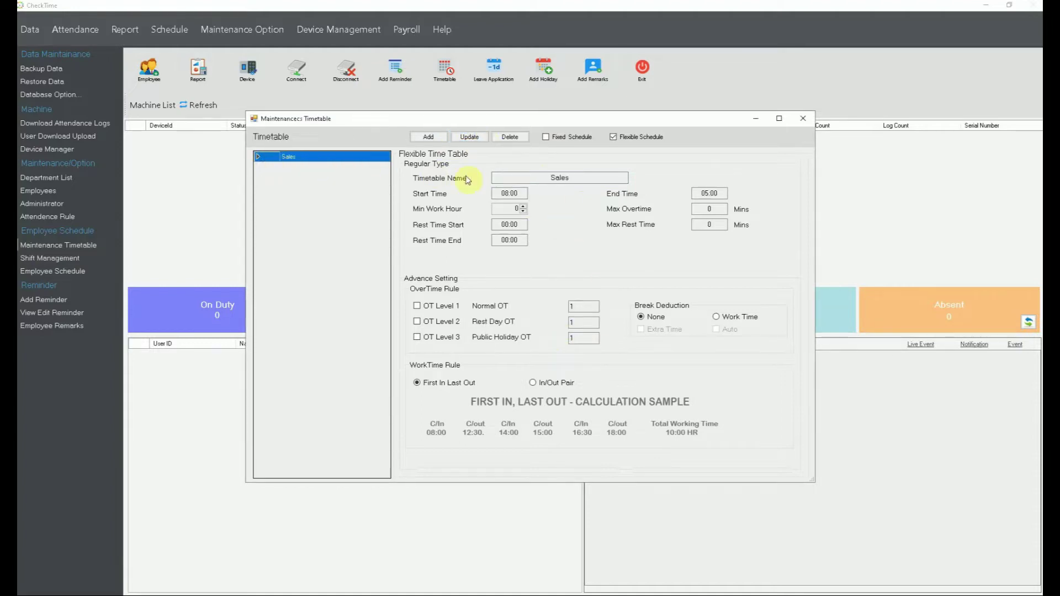
left_click(497, 194)
left_click(727, 192)
left_click(501, 192)
type("0600")
left_click(721, 193)
type("0559")
Set the Sales timetable's minimum work hours to 9, rest time to 12:00–16:00 and maximum rest time to 60 minutes.
double_click(517, 210)
type("9")
left_click_drag(525, 224, 490, 225)
type("1200")
left_click_drag(525, 241, 464, 239)
type("16:00")
left_click(704, 225)
type("6")
Enable OT Levels 1, 2 and 3 with break deduction set to None, and save the Sales timetable.
left_click(417, 306)
left_click(417, 322)
left_click(418, 338)
left_click(726, 317)
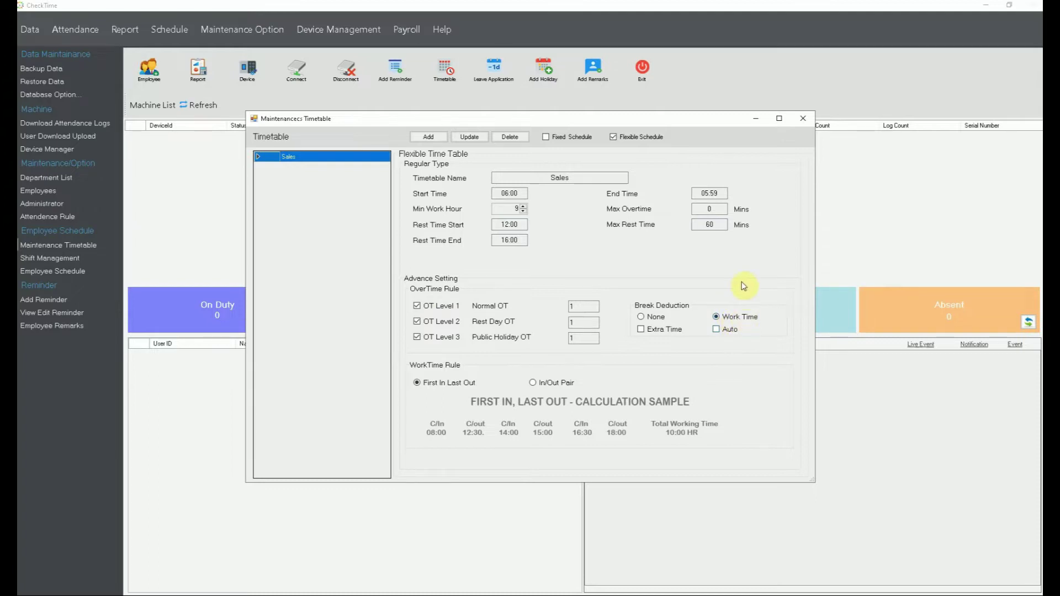
left_click(642, 318)
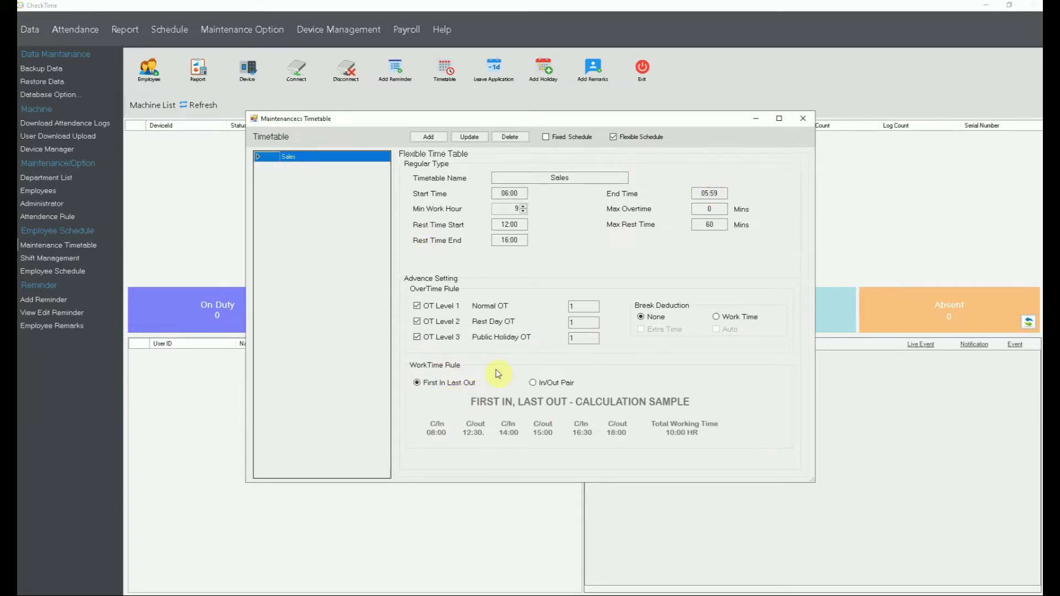
left_click(467, 137)
left_click(554, 339)
Add a new flexible timetable named "InOutPair" based on the Sales timetable's settings.
left_click(281, 158)
left_click_drag(586, 178, 535, 174)
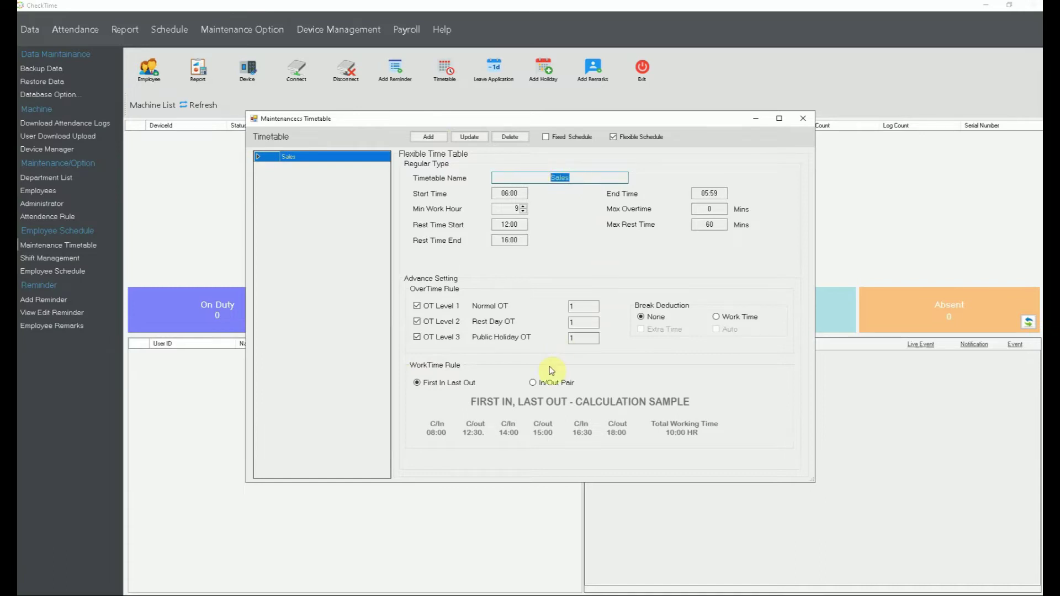
type("InOutPair")
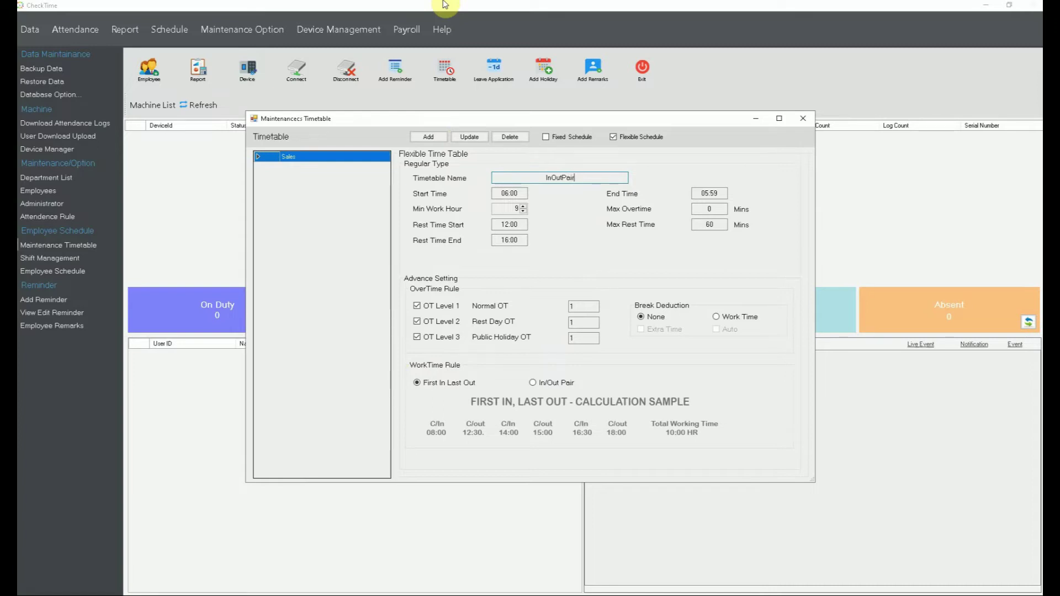
left_click(429, 136)
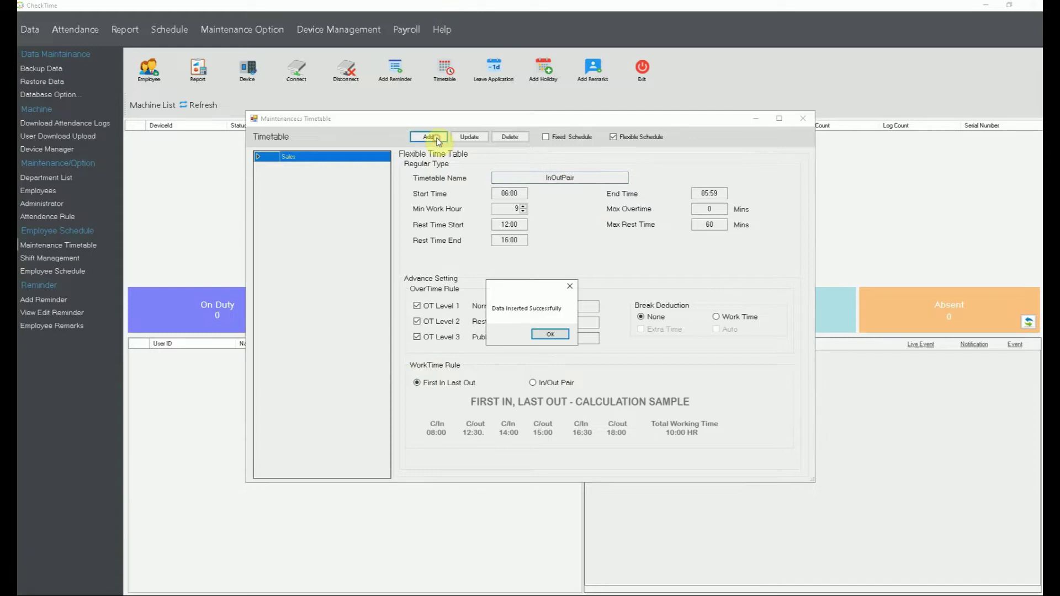
left_click(546, 334)
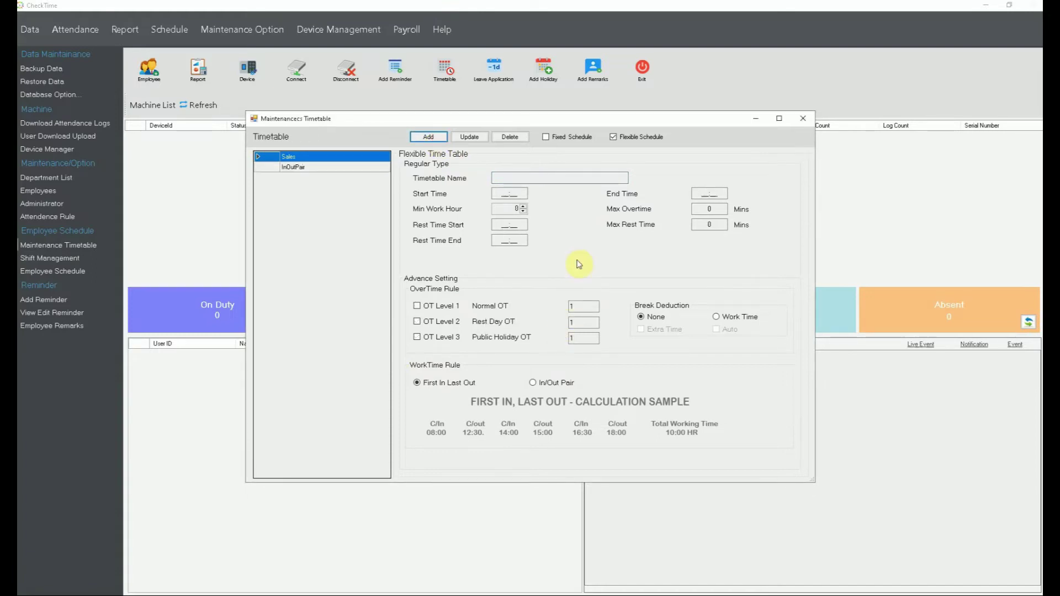
Try to set the InOutPair timetable to 01:00–23:59 with the In/Out Pair work time rule.
left_click(282, 167)
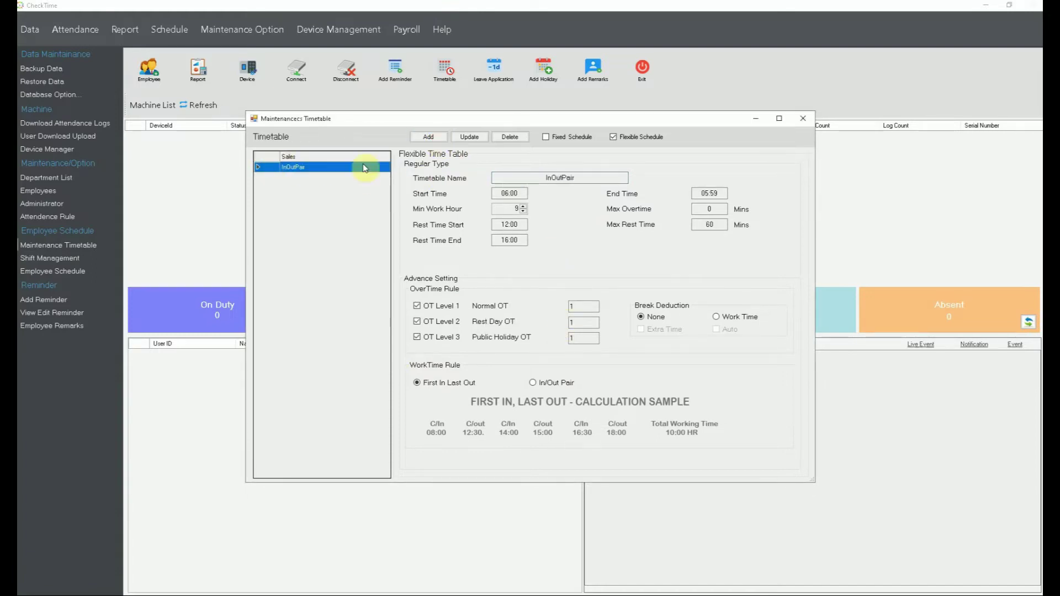
left_click_drag(722, 192, 699, 192)
type("23:59")
left_click_drag(511, 193, 494, 194)
type("01:00")
left_click(564, 387)
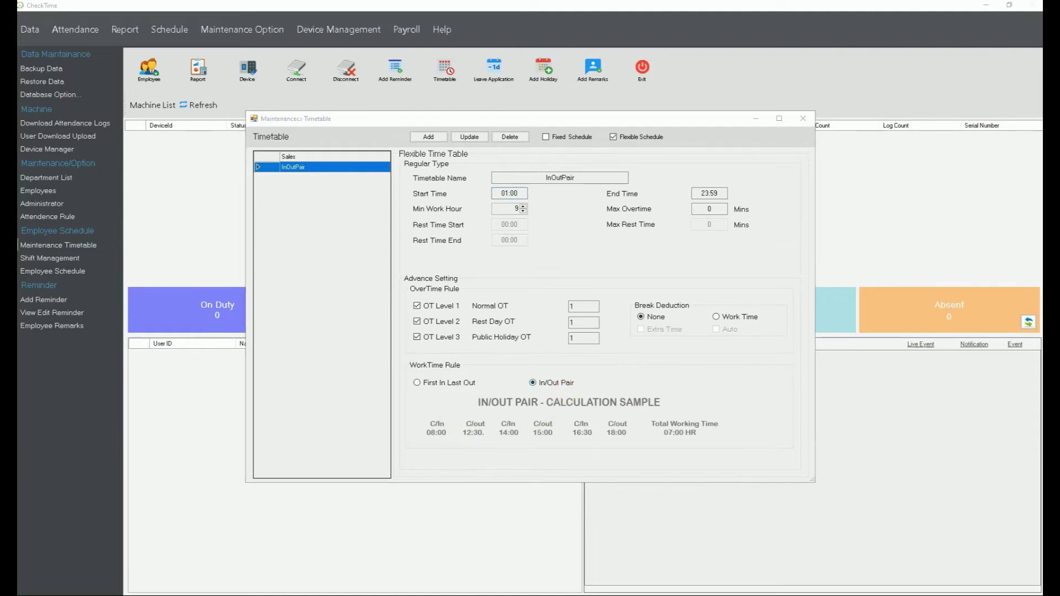
type("In")
key("BackSpace")
key("BackSpace")
type("IN P")
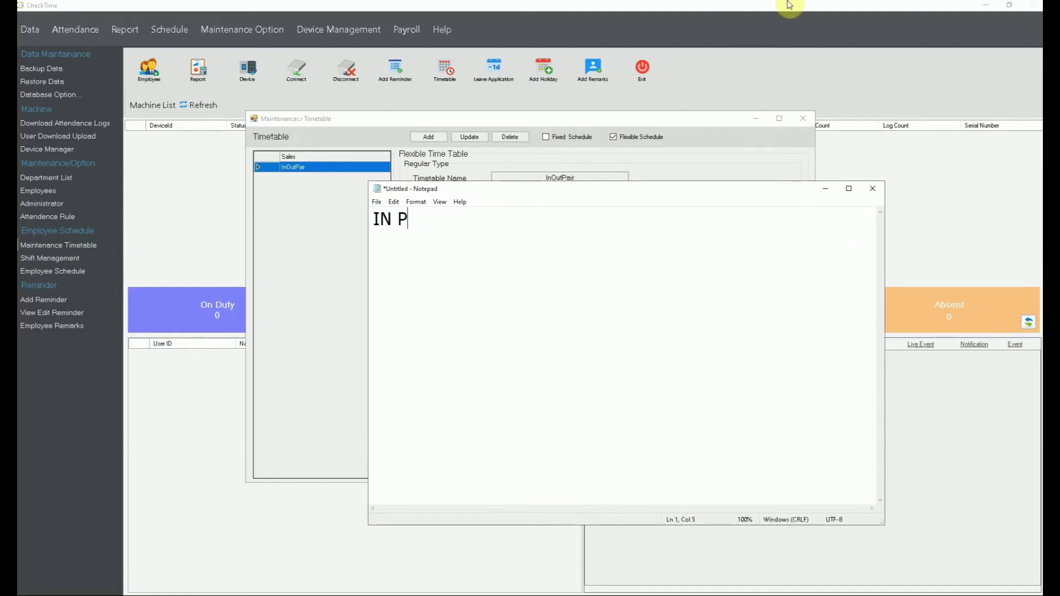
key("BackSpace")
type("oUt pair")
key("Return")
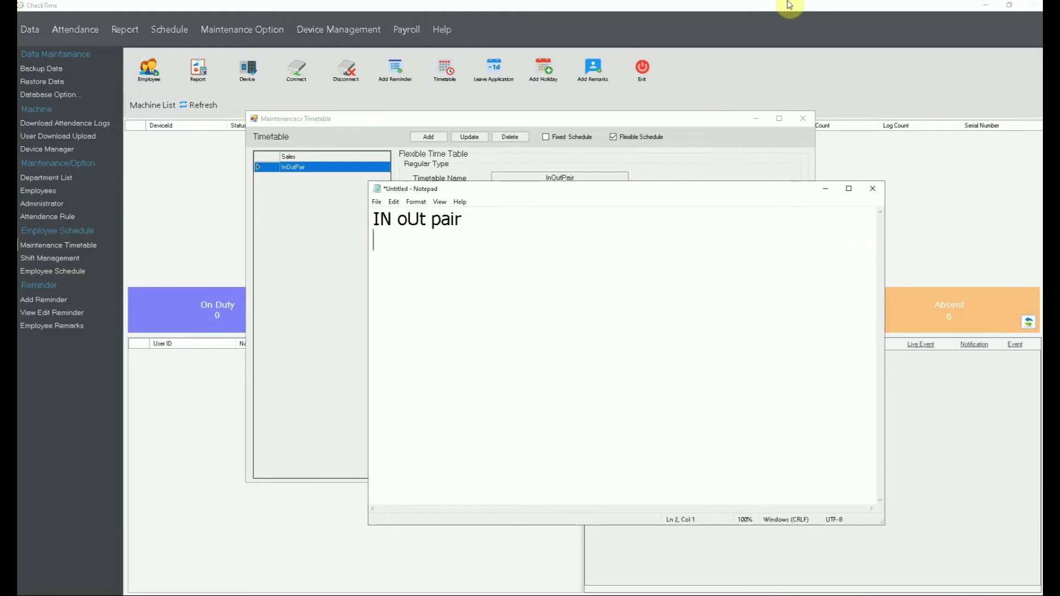
key("BackSpace")
key("BackSpace")
key("BackSpace")
key("BackSpace")
key("BackSpace")
key("BackSpace")
key("BackSpace")
key("BackSpace")
key("BackSpace")
key("BackSpace")
key("BackSpace")
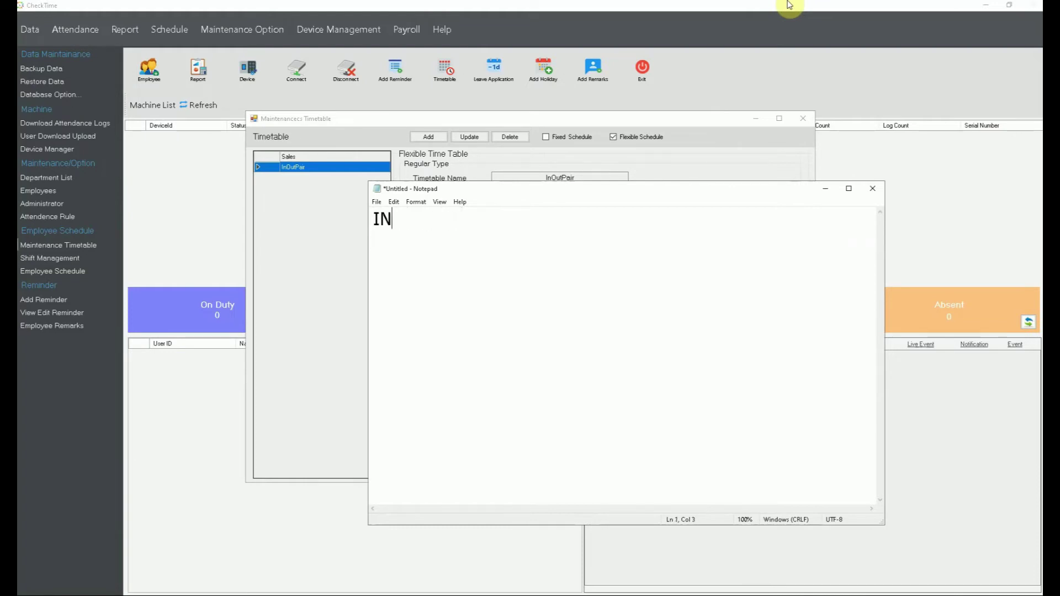
Write a three-line note in Notepad reading "In Out Pair", "CANNOT Overnight!!!!" and "00:01.....23:59".
type("n a")
key("BackSpace")
type("op")
key("BackSpace")
key("BackSpace")
type("o")
key("BackSpace")
type("Out P")
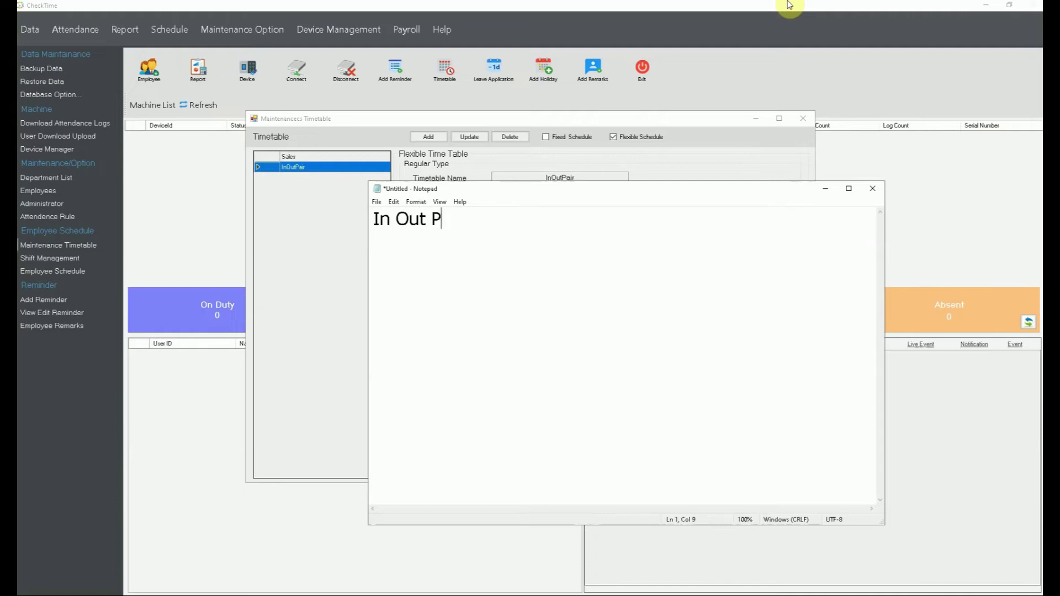
type("airCANNOY")
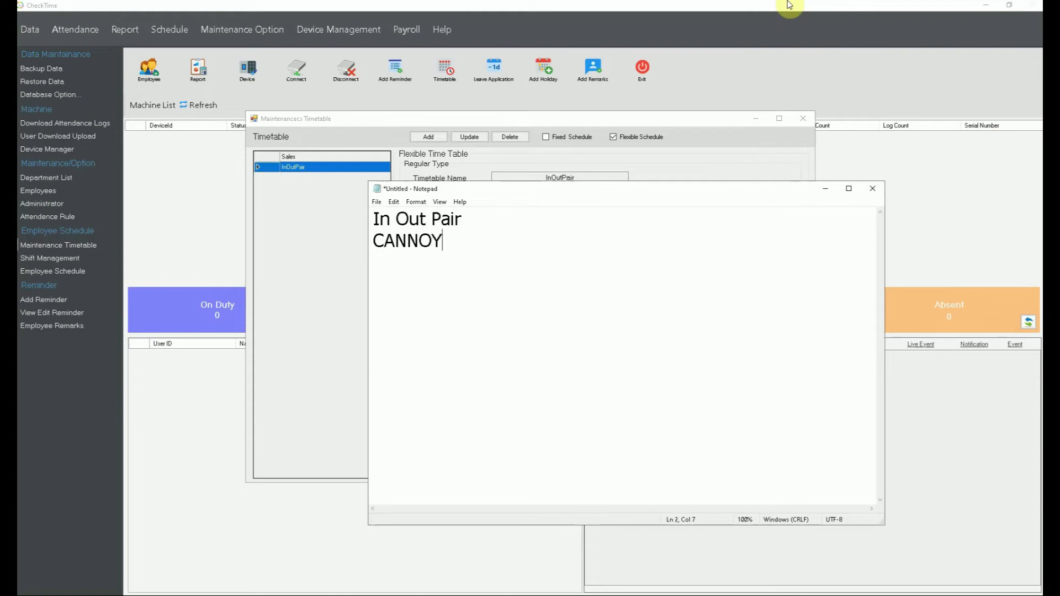
key("BackSpace")
type("T Over")
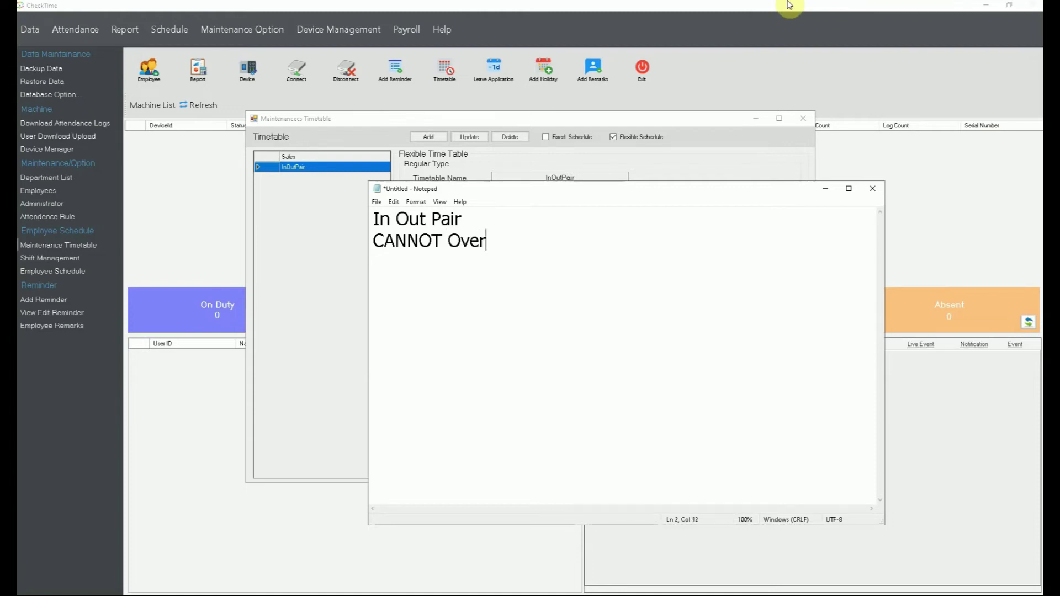
type("night!!!!")
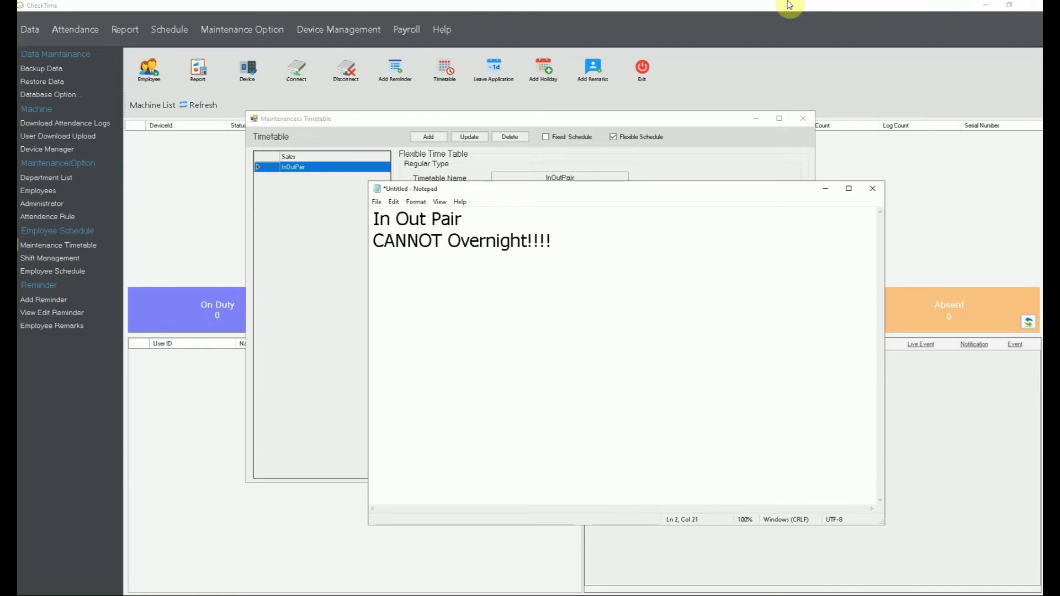
key("Return")
type("00:01.....23:59")
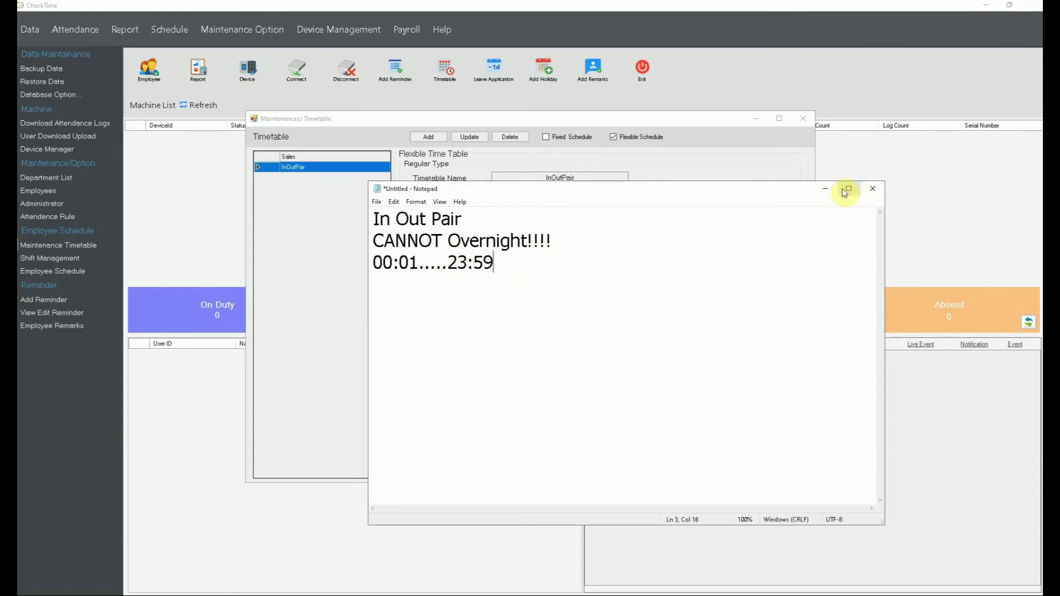
Minimize the note, return to CheckTime and reload the saved settings of the InOutPair timetable.
left_click(826, 190)
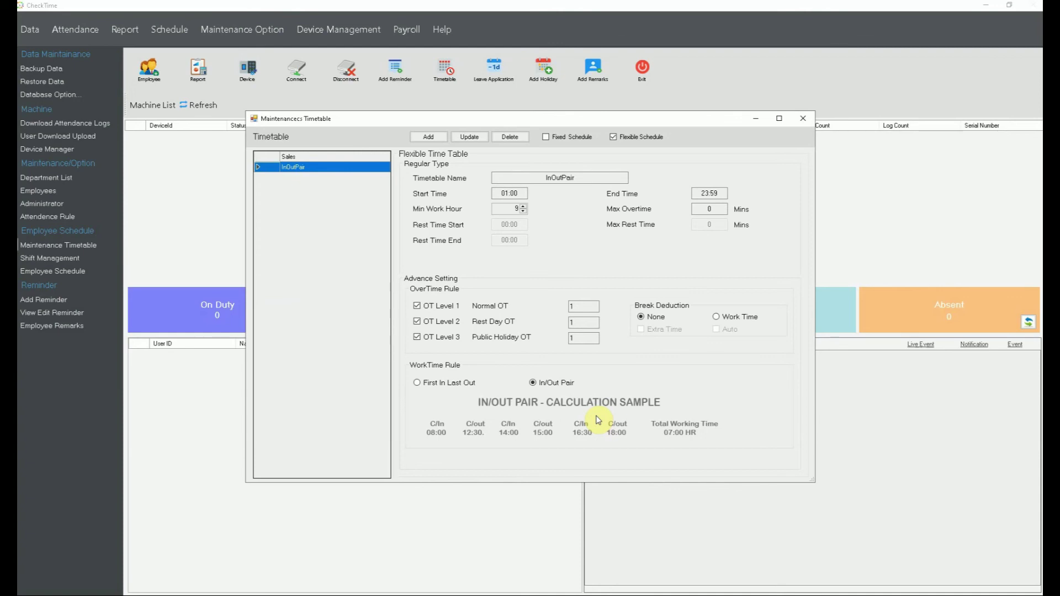
left_click(276, 159)
left_click(273, 166)
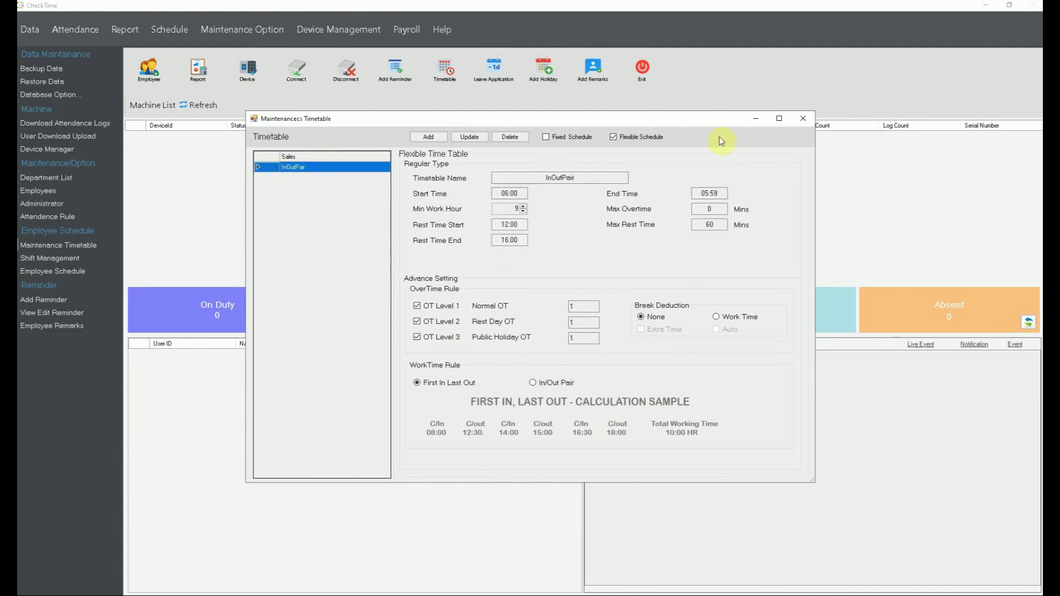